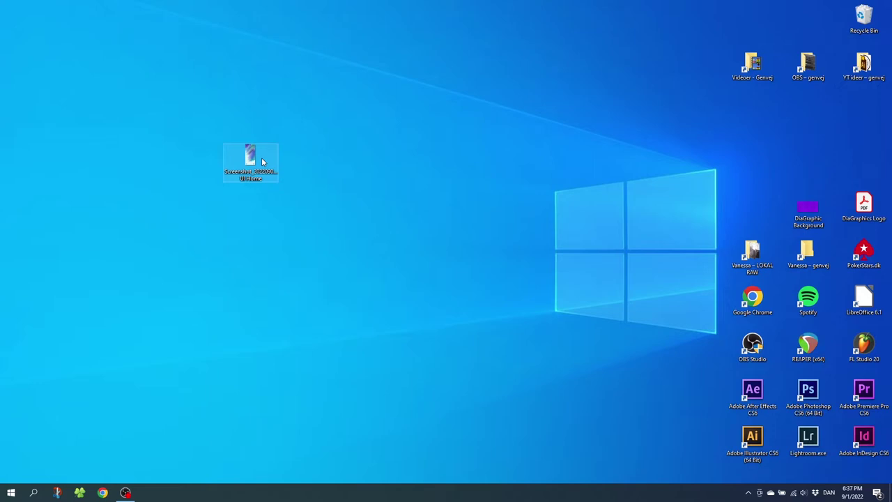
Open the shortcut menu for the phone Screenshot file on the desktop.
right_click(256, 161)
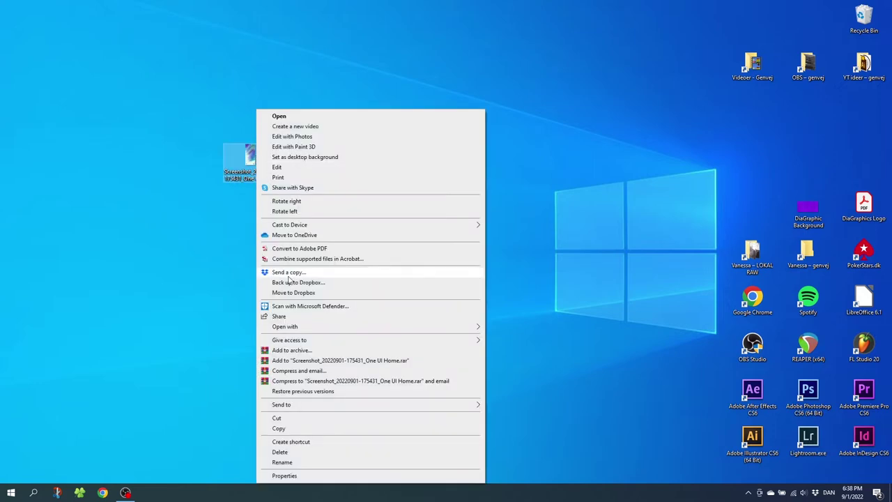
click(300, 475)
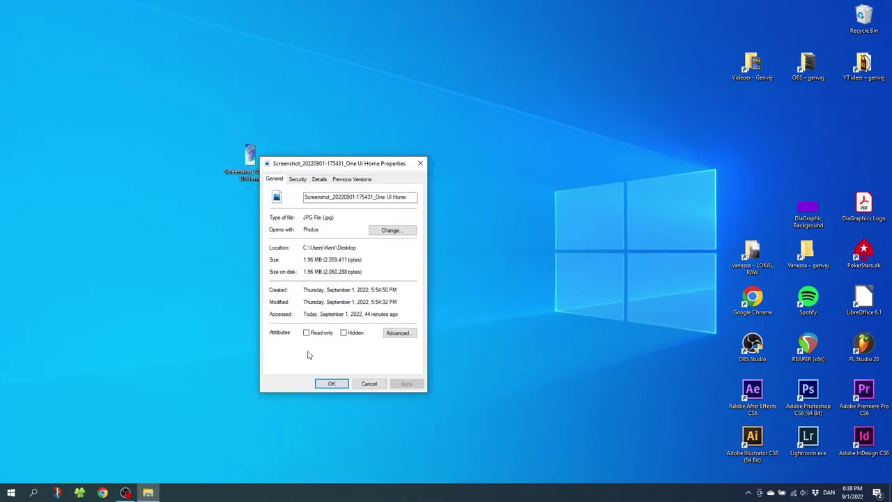
click(319, 179)
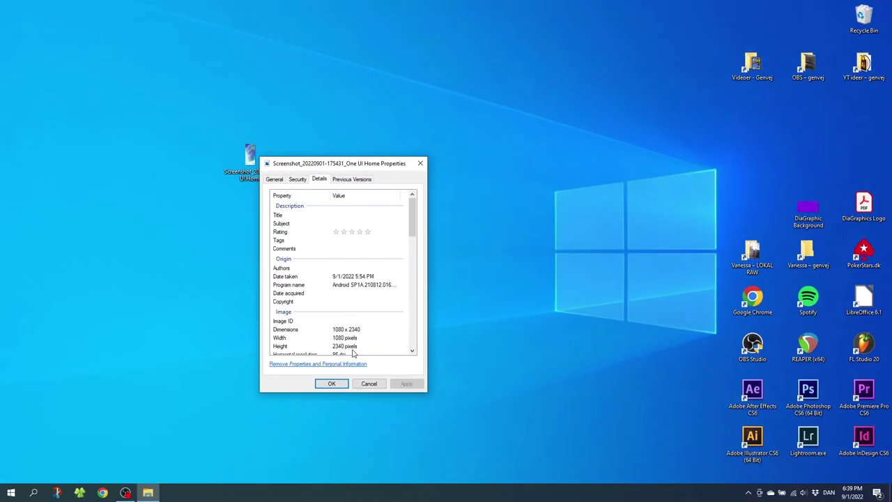
key(Escape)
double_click(250, 165)
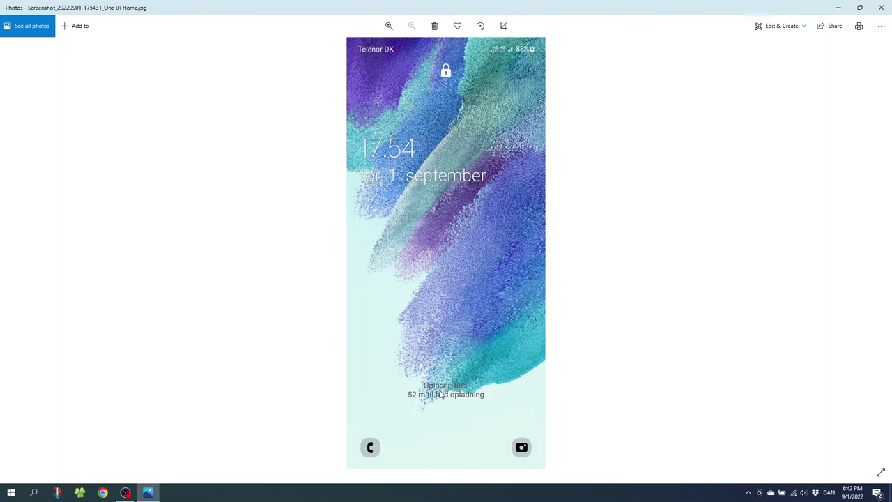
key(alt+F4)
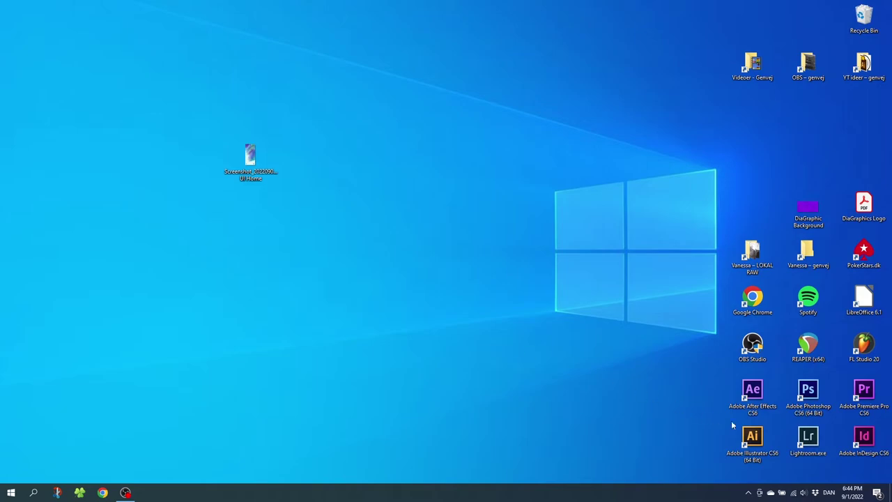
double_click(751, 438)
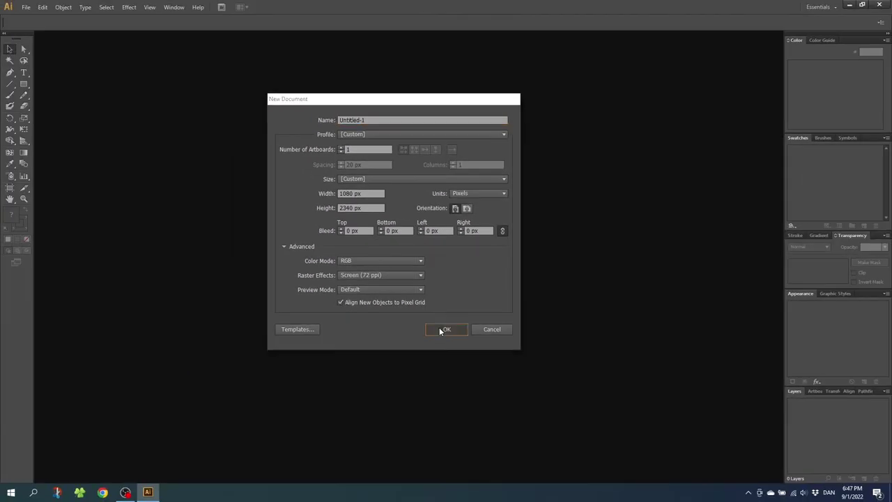
Confirm the new 1080 × 2340 px RGB document to create Untitled-1.
click(447, 360)
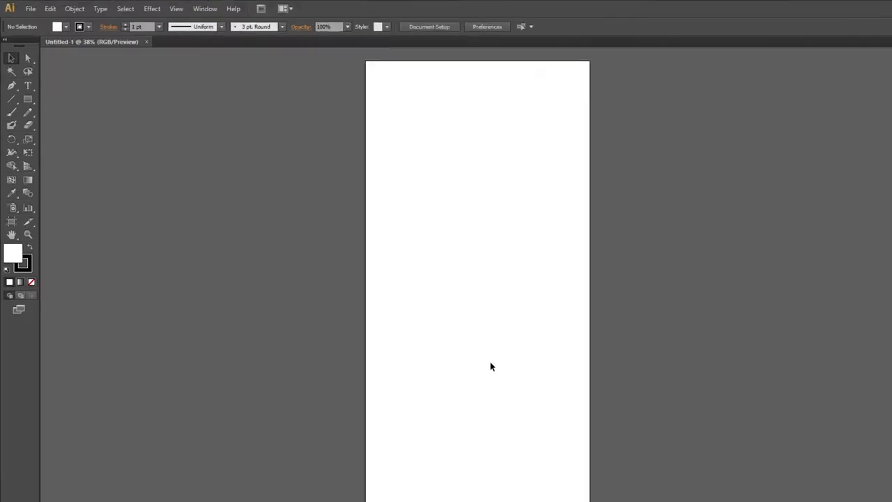
Place the phone screenshot image onto the artboard.
click(26, 8)
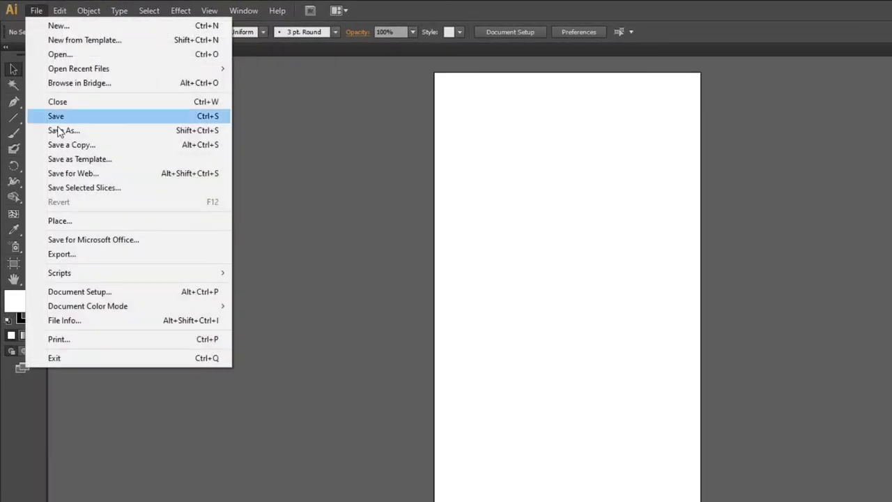
click(75, 221)
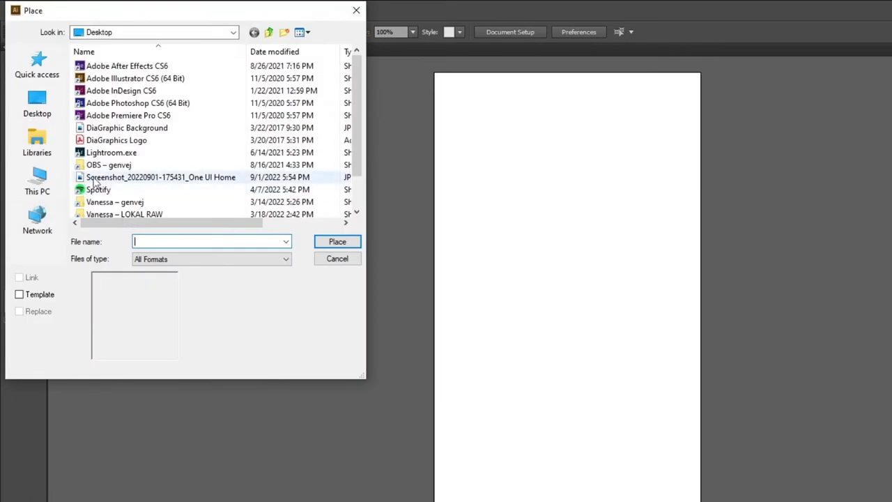
click(105, 179)
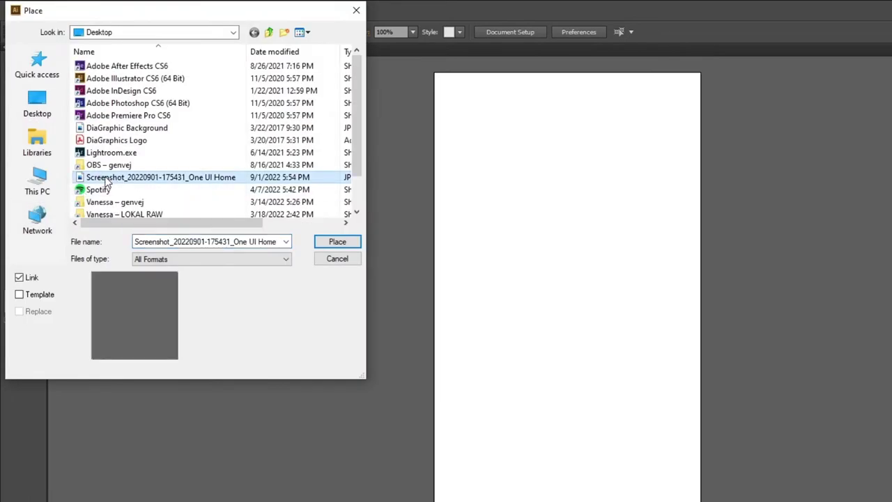
click(322, 240)
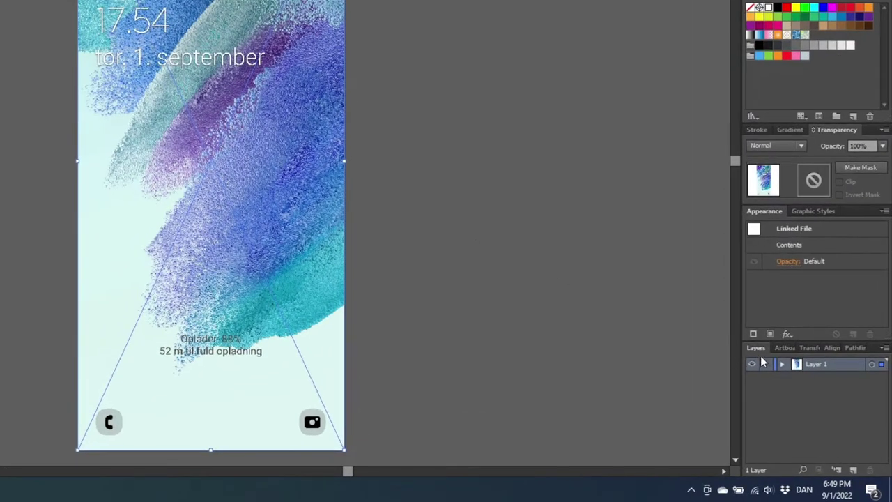
Lock Layer 1 with the screenshot and add a new Layer 2 above it.
click(767, 365)
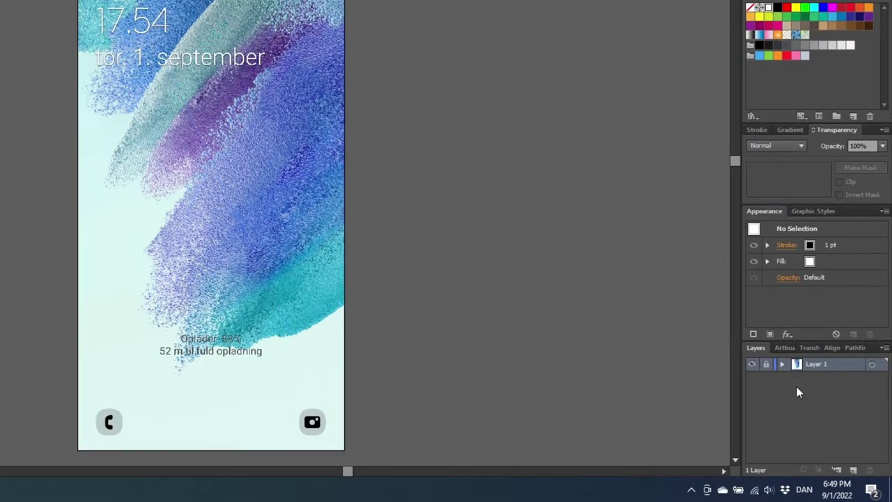
click(853, 469)
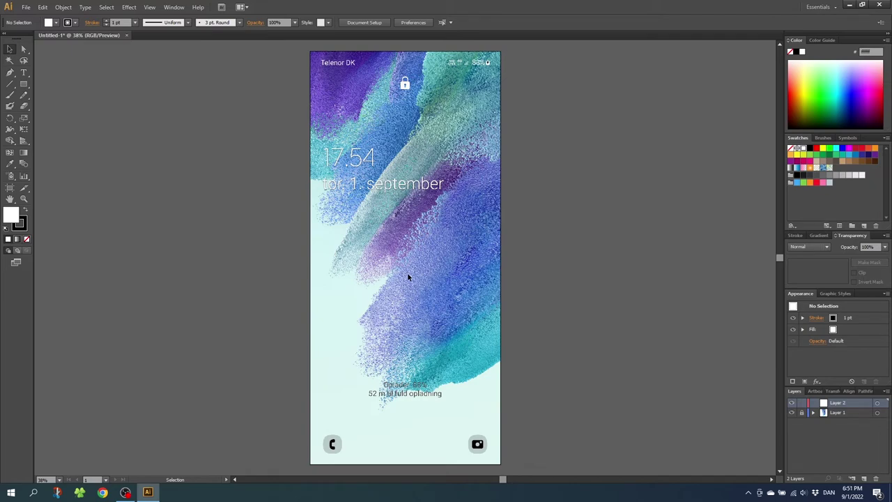
click(25, 8)
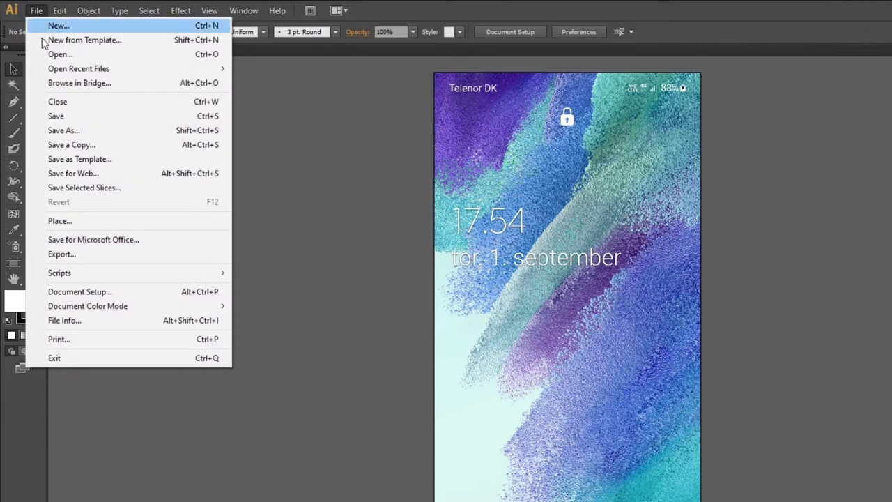
Place DiaGraphics Logo.pdf on Layer 2, scale it up, and centre it over the screenshot.
click(69, 221)
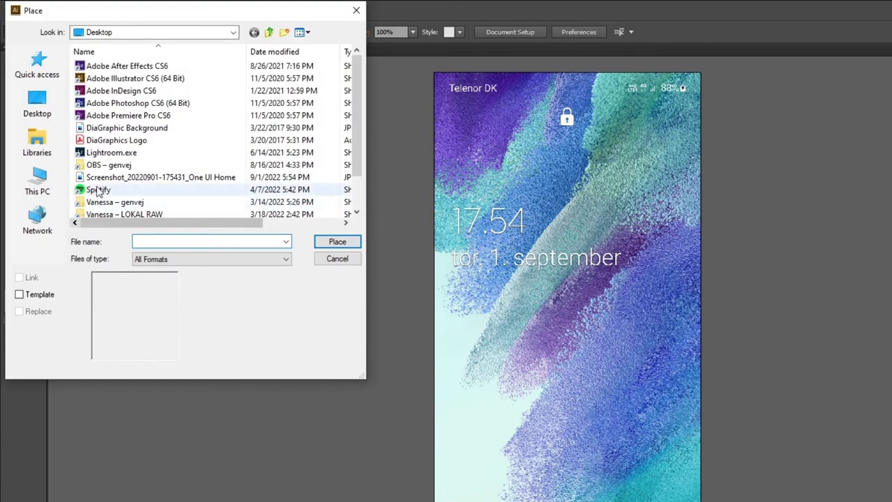
click(127, 141)
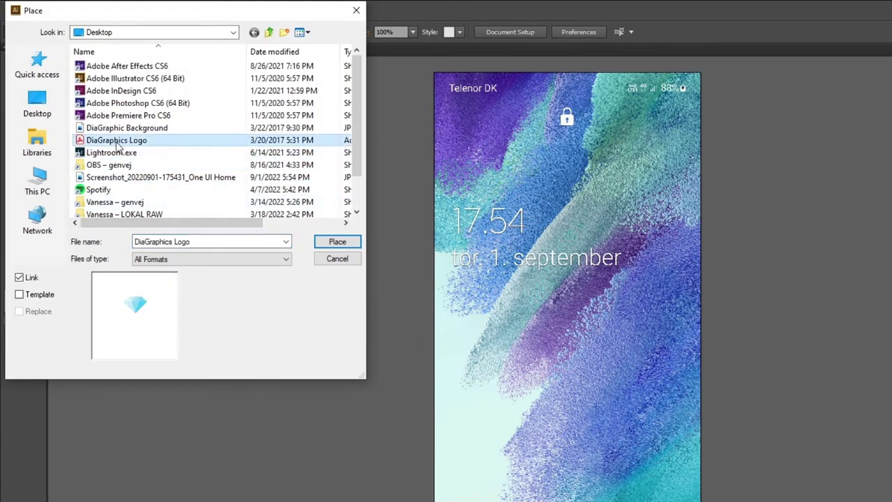
click(337, 241)
click(385, 260)
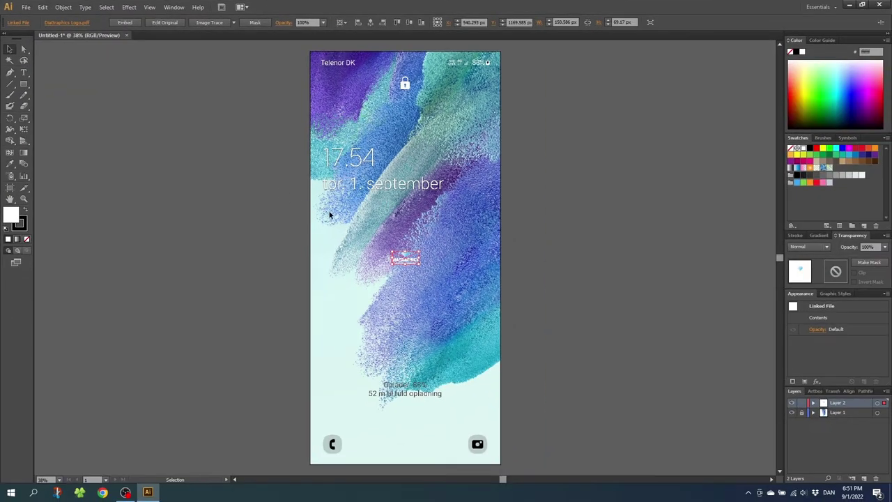
drag(409, 249, 474, 222)
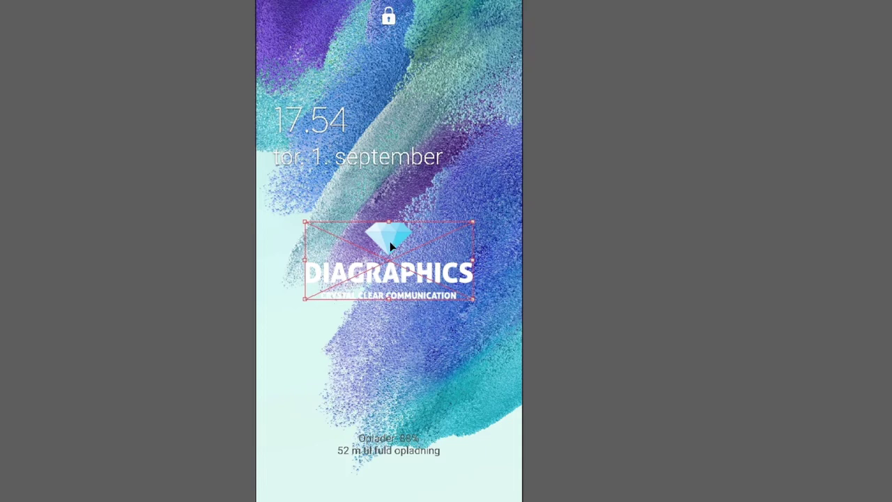
drag(389, 237, 387, 283)
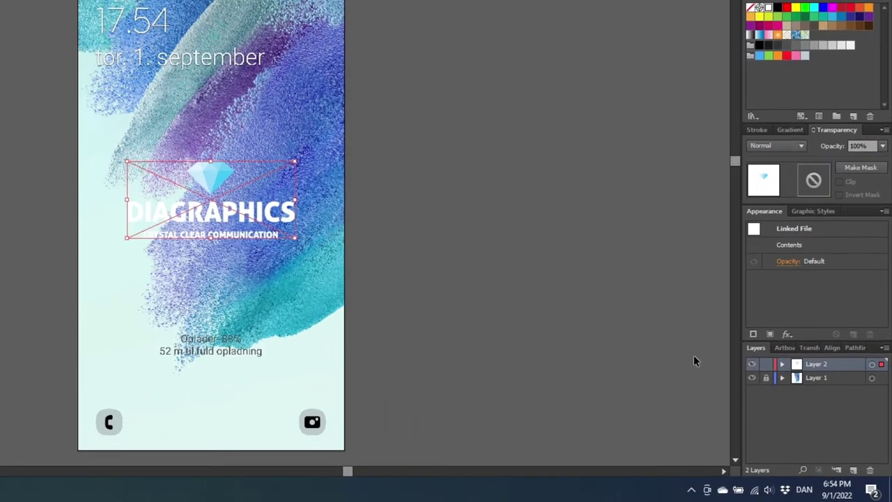
Lock the logo layer and add a new empty Layer 3 above Layer 1.
click(766, 364)
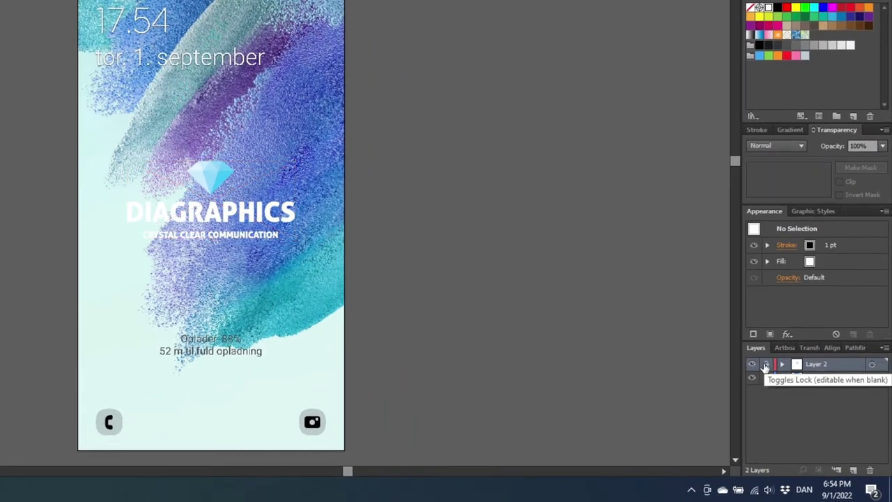
click(814, 378)
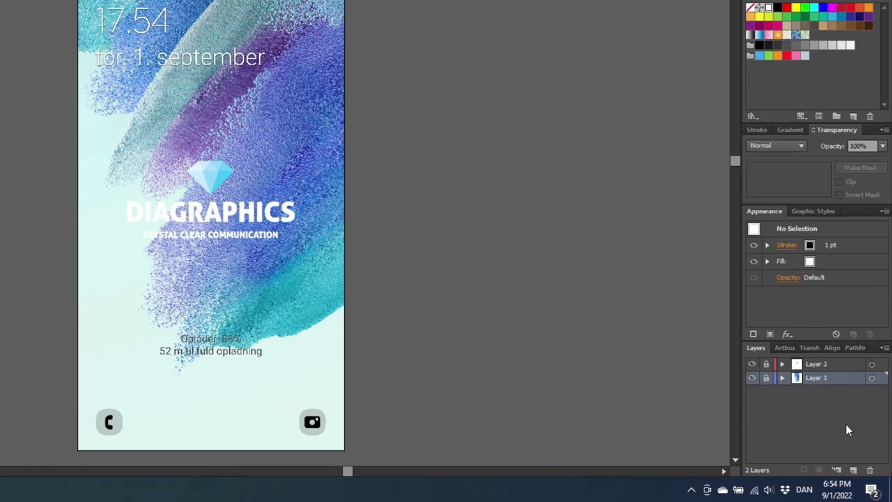
click(854, 470)
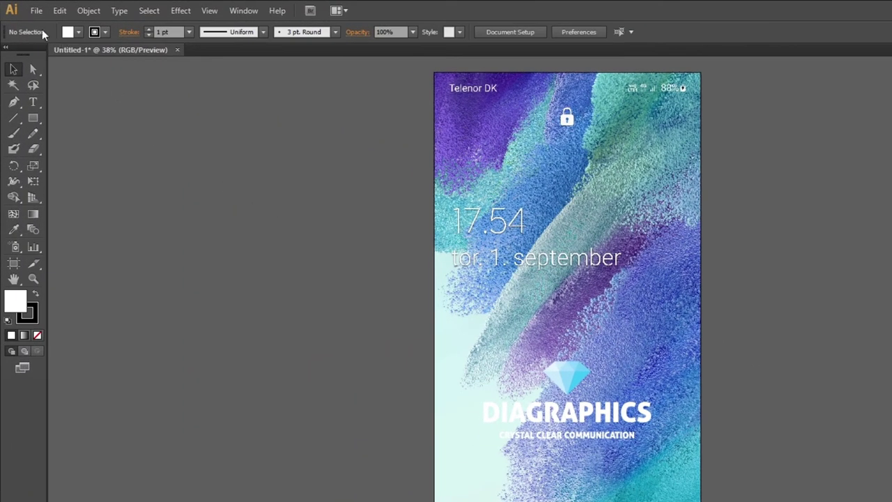
Place the purple DiaGraphic Background image, stretch it over the artboard, and hide Layer 1.
click(36, 10)
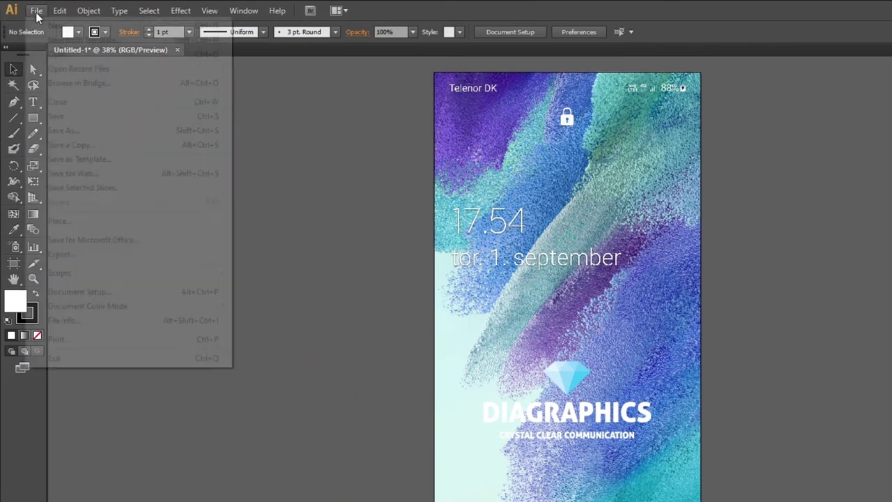
click(57, 220)
click(118, 129)
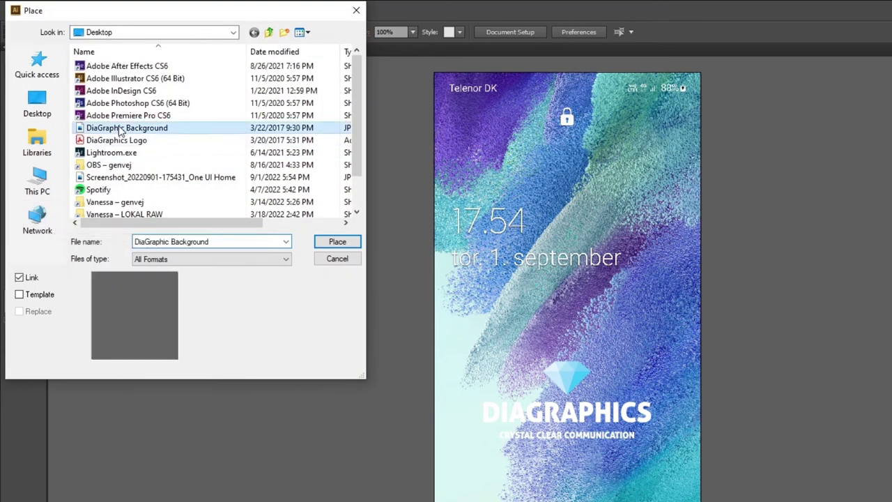
click(330, 243)
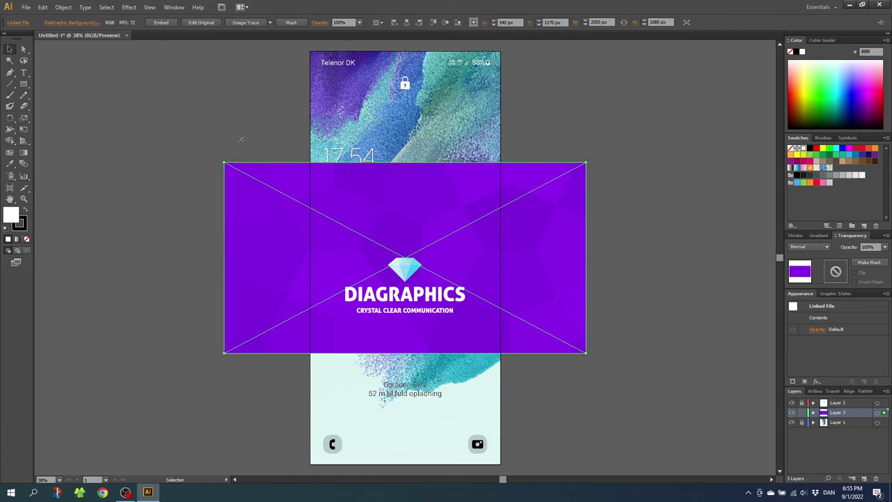
drag(586, 163, 518, 189)
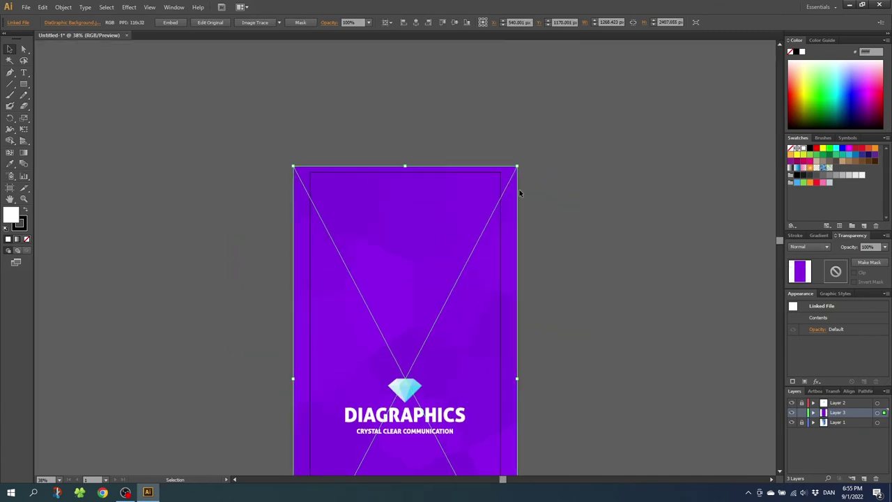
scroll(519, 189, down, 3)
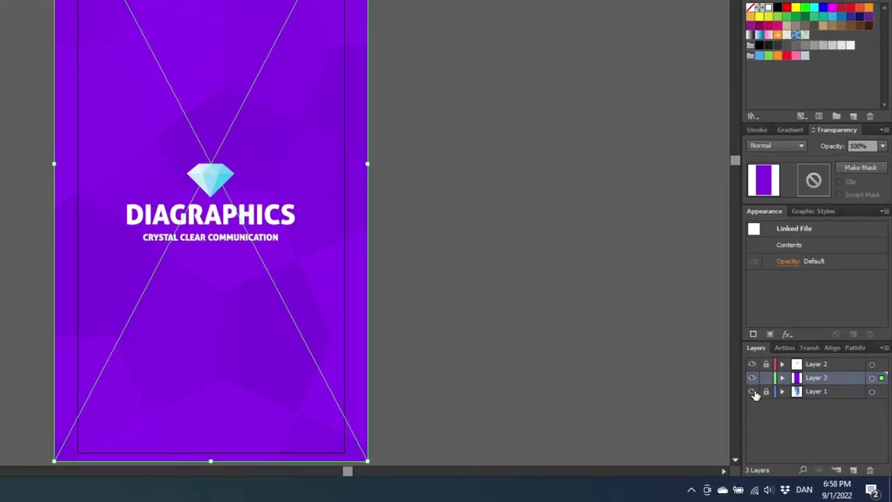
click(753, 392)
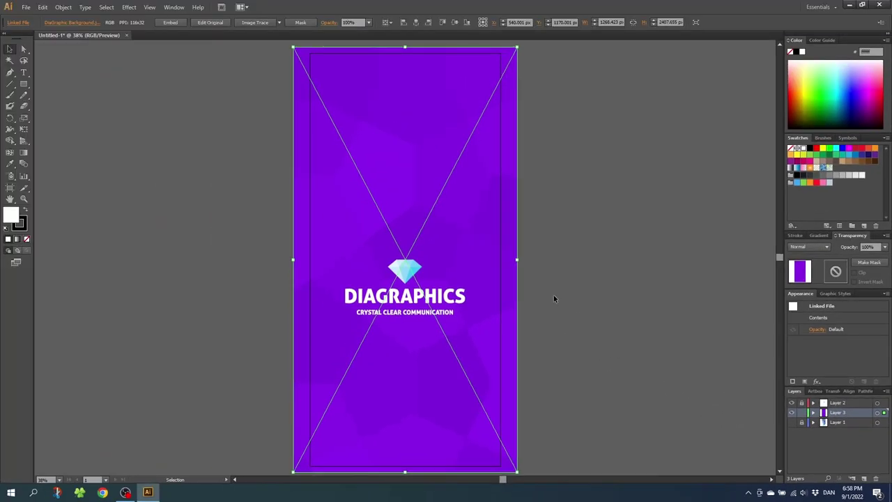
click(554, 298)
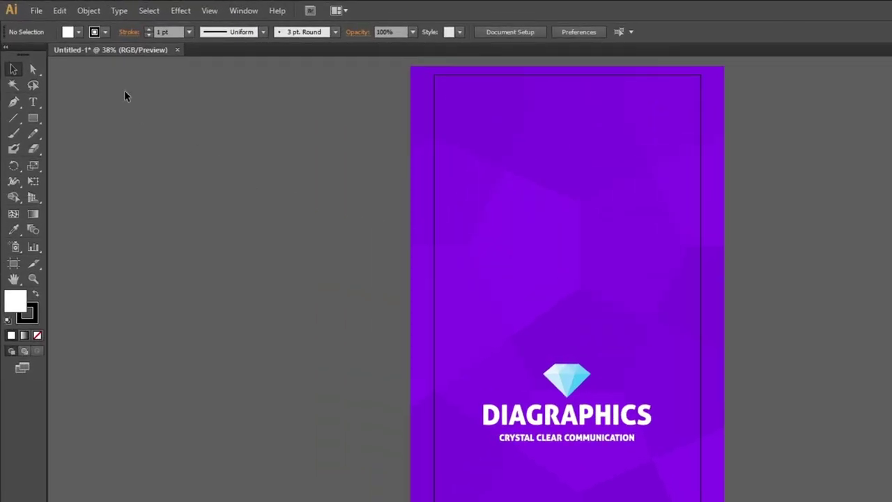
Export the artboard as JPEG 'Wallpaper' to the Desktop at maximum quality, 300 ppi.
click(36, 11)
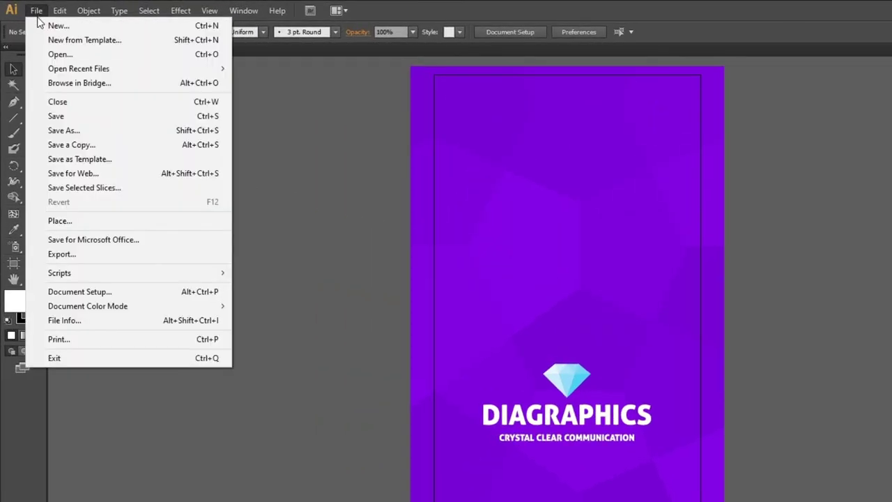
click(84, 255)
click(170, 346)
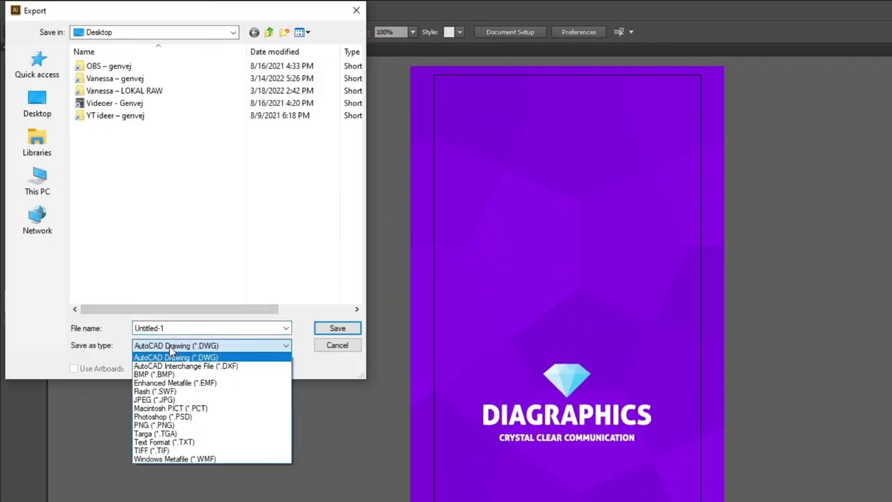
click(155, 399)
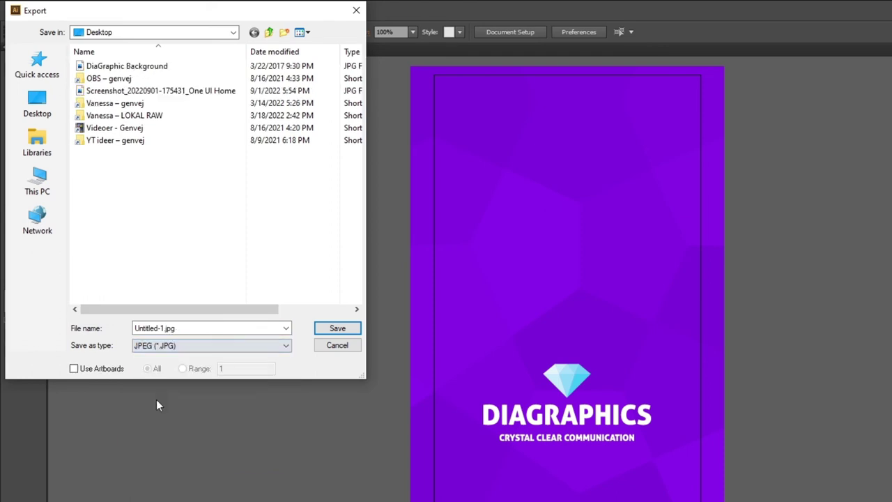
click(74, 369)
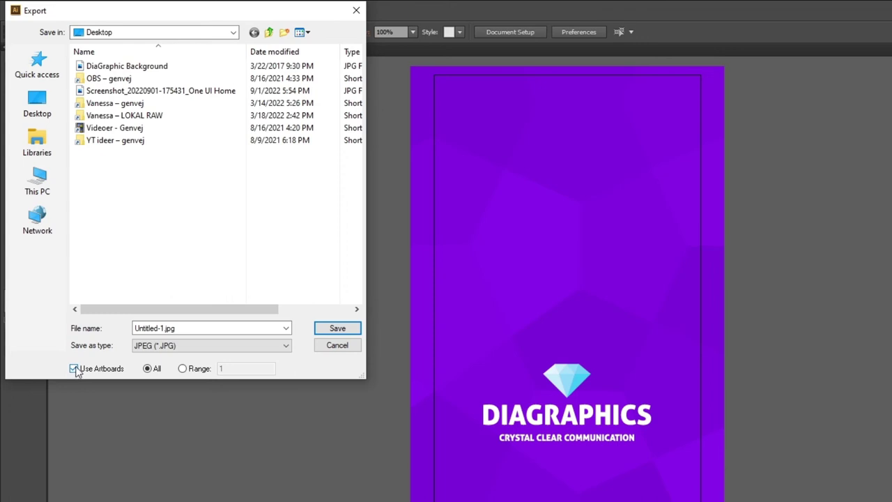
double_click(195, 329)
text(Wallpaper)
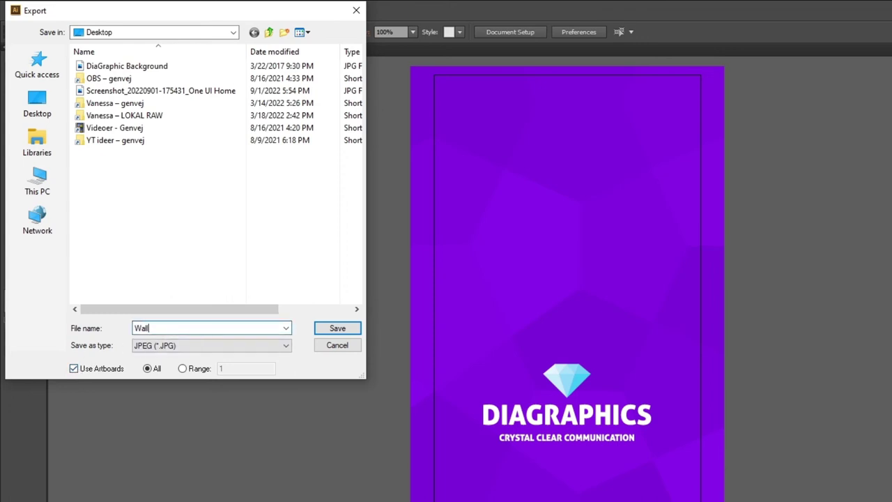
click(42, 115)
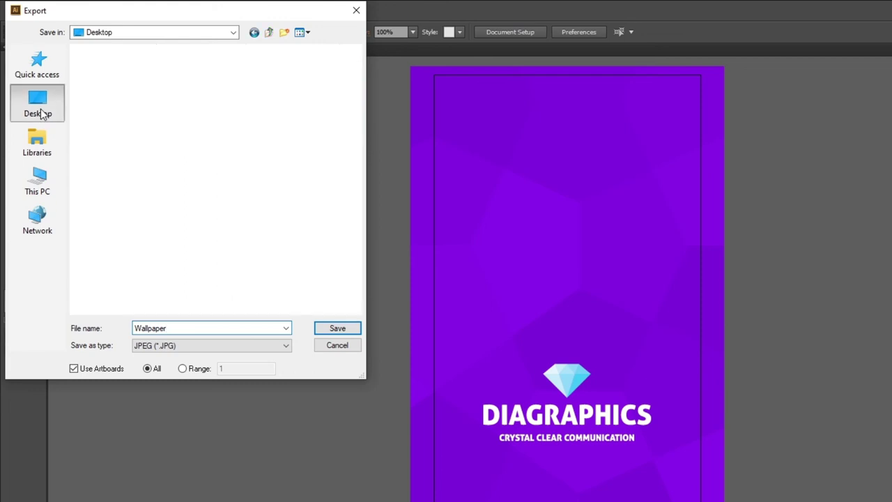
click(329, 331)
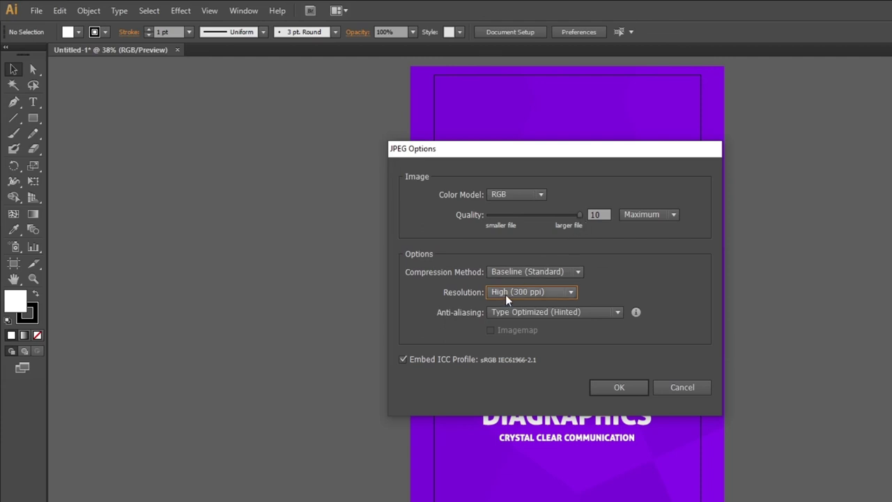
click(608, 385)
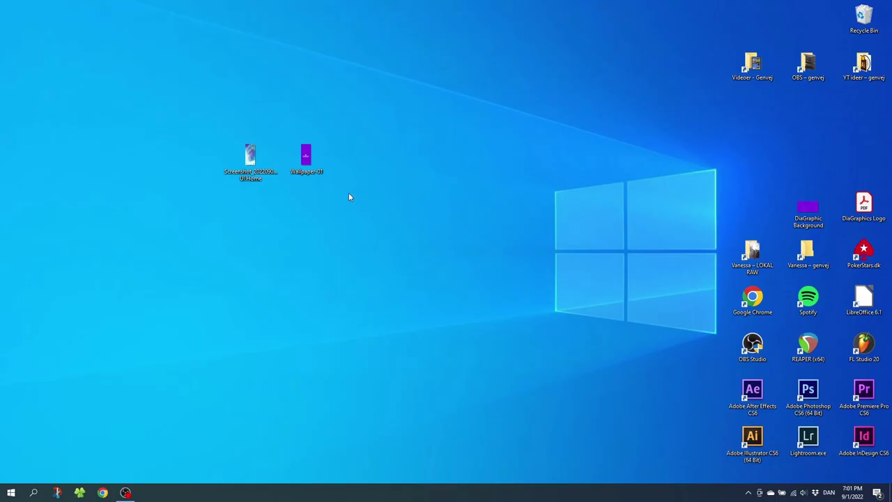
mouse_move(311, 163)
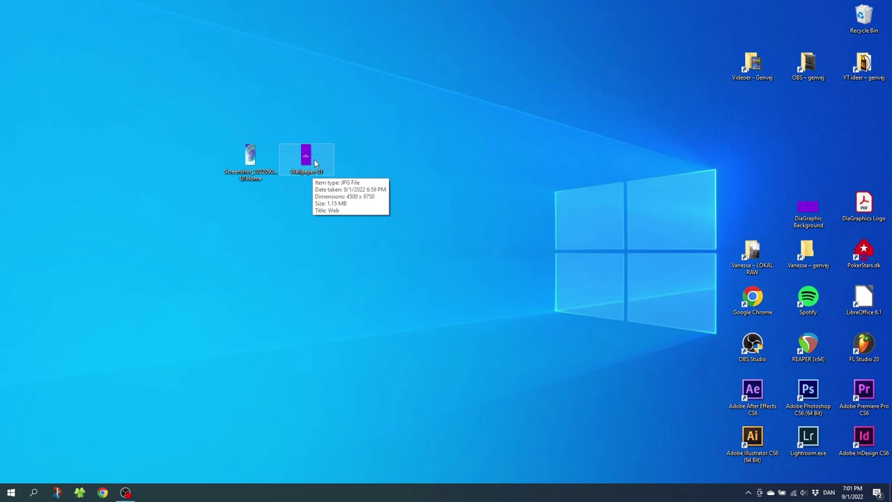